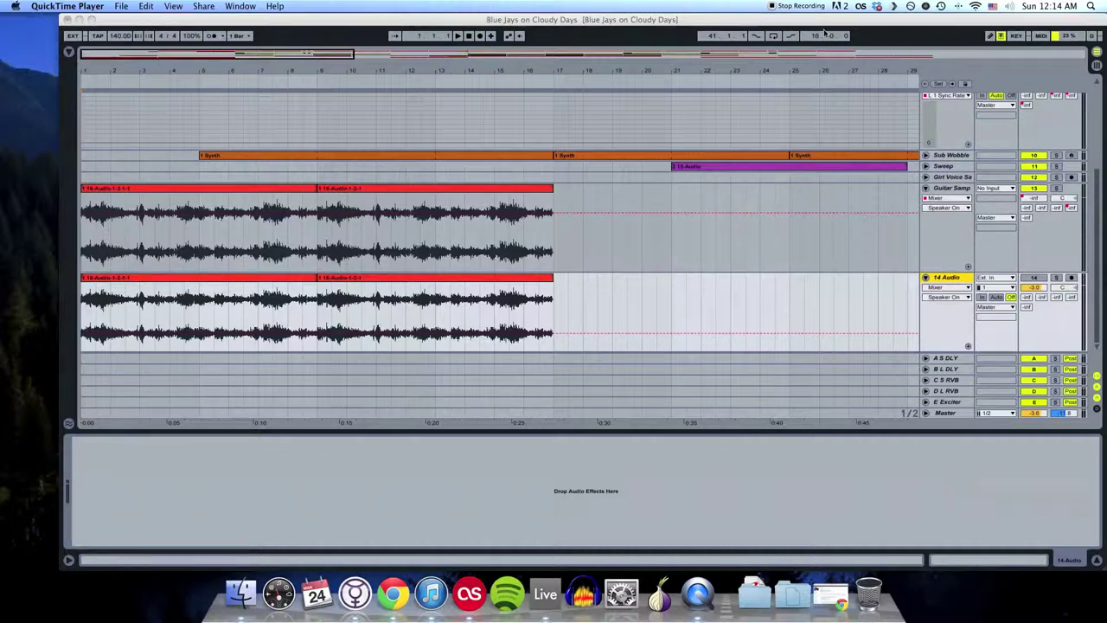
Step: Bring the Ableton Live window with the Blue Jays on Cloudy Days arrangement to the front
click(490, 23)
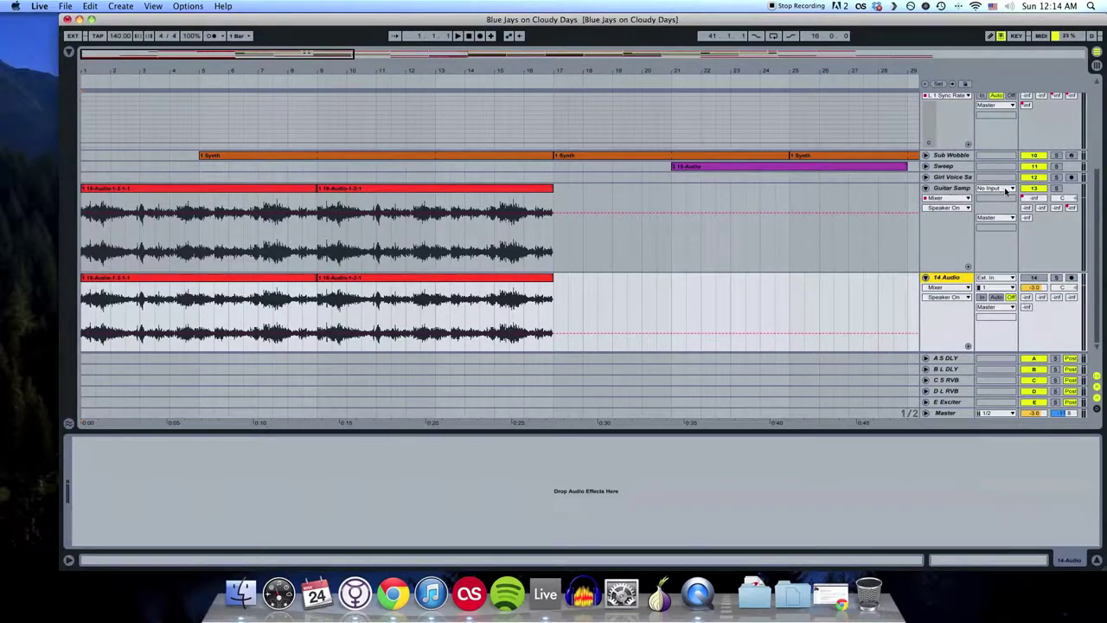
Step: Switch the 14 Audio track back on and review the Guitar Samp glitch rack devices
click(1034, 280)
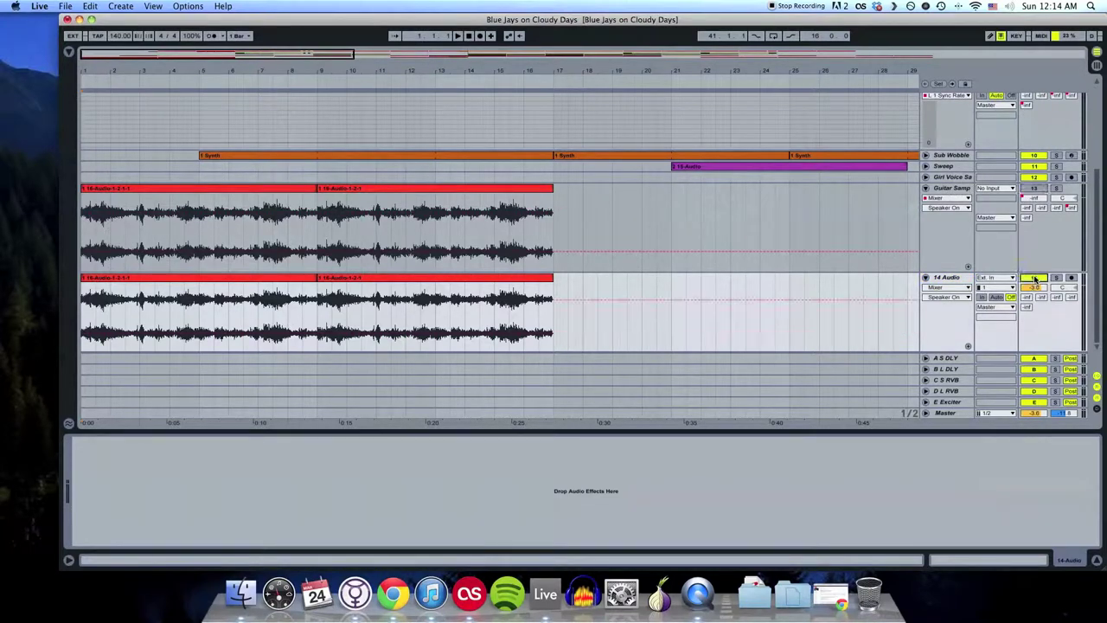
click(125, 289)
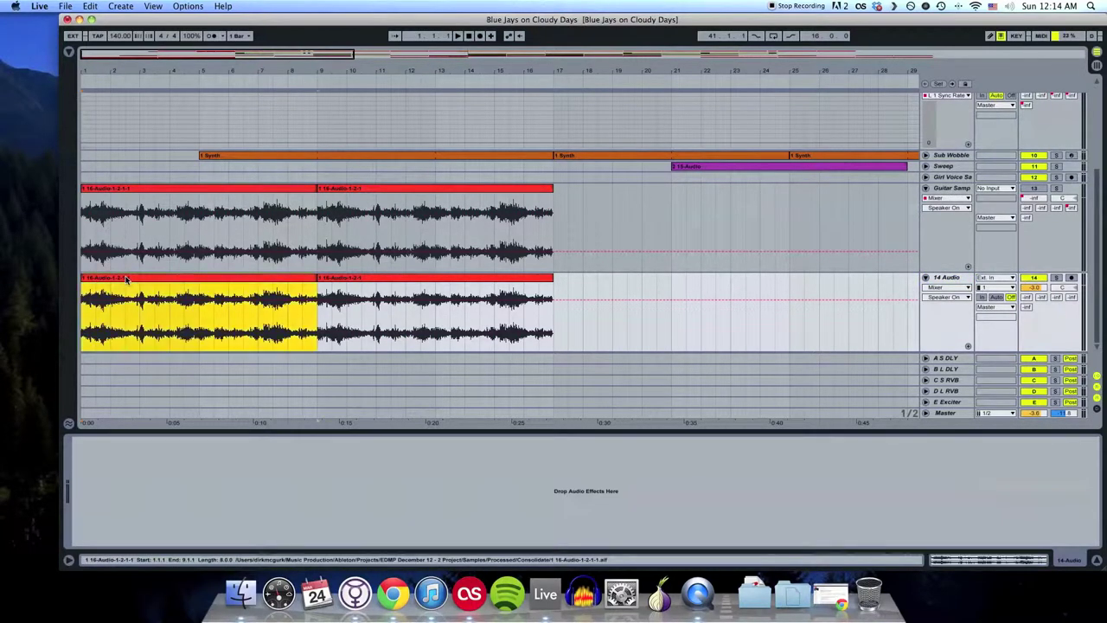
click(144, 199)
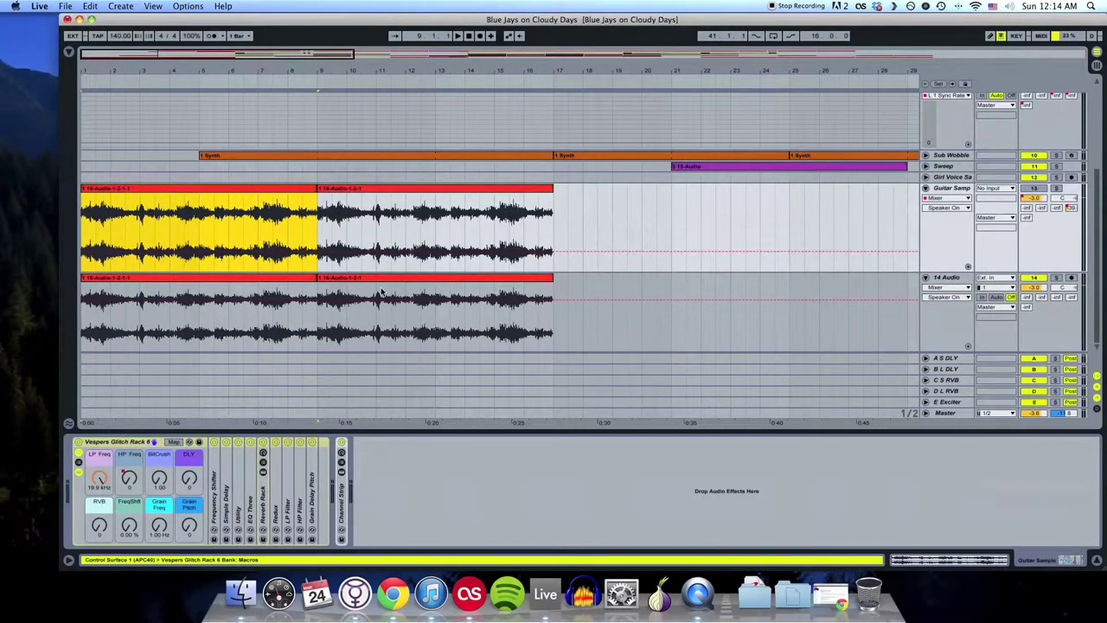
click(293, 282)
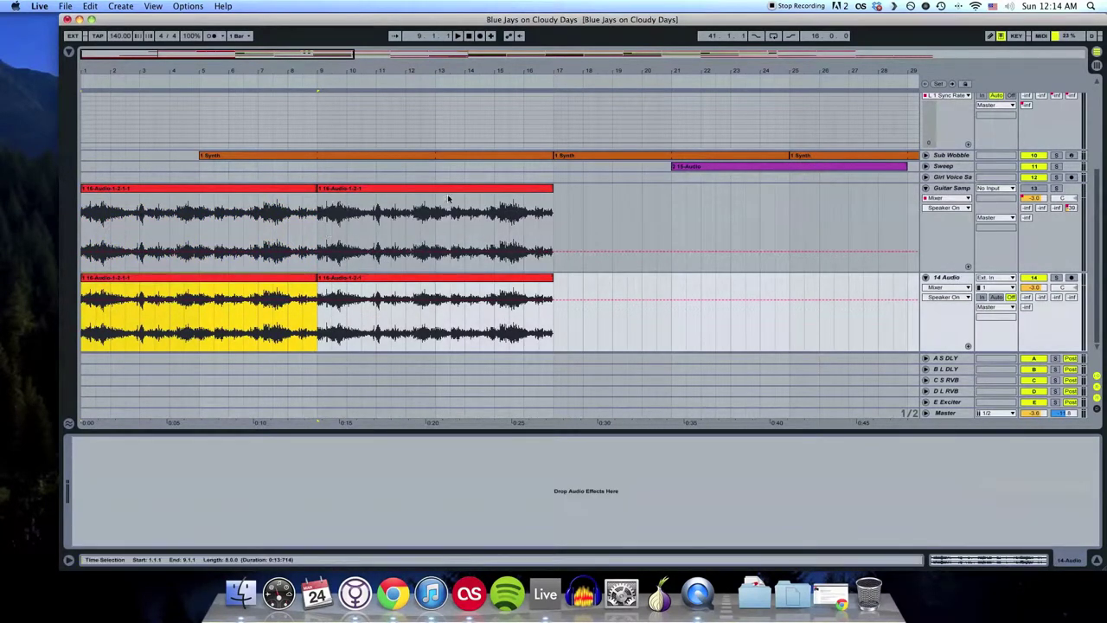
click(964, 191)
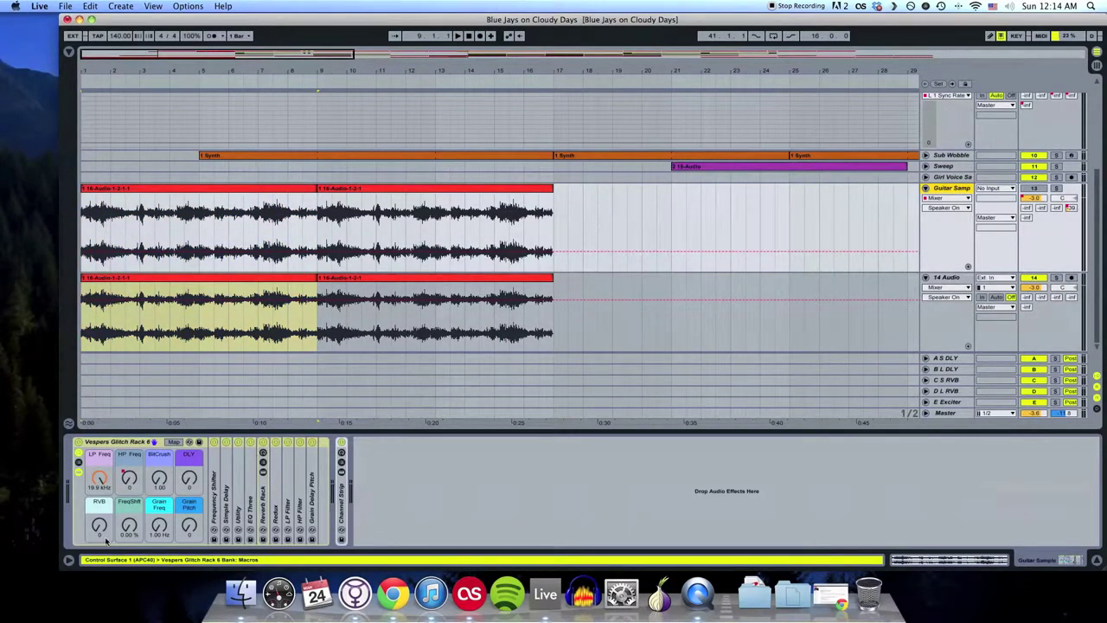
Step: Inspect the reverb on the D L RVB return, then open 14 Audio's automation device choices
click(954, 277)
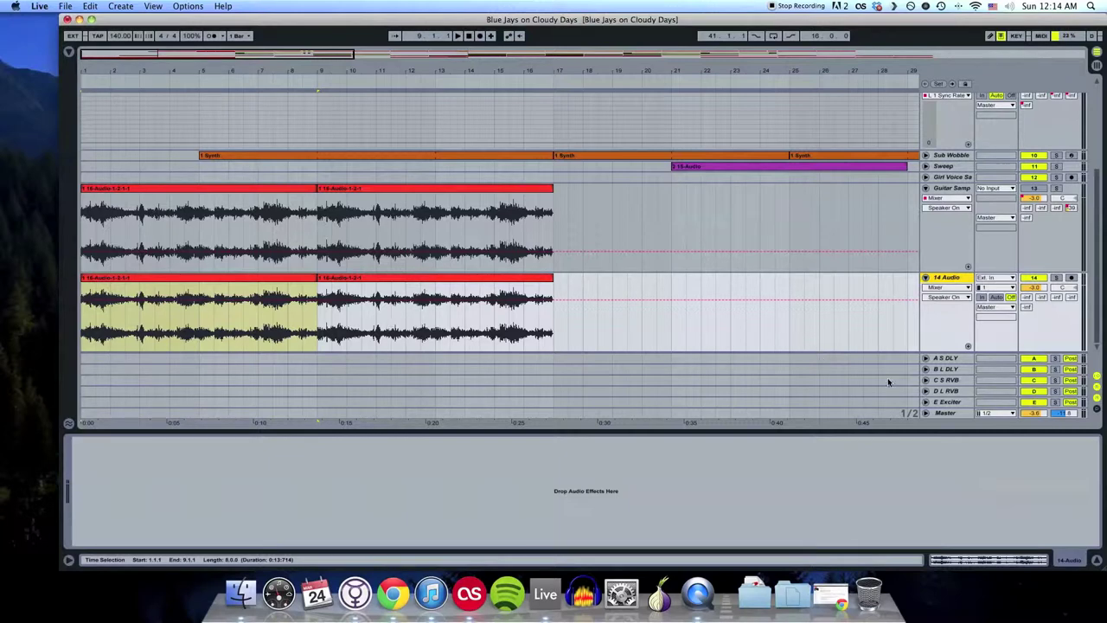
click(947, 394)
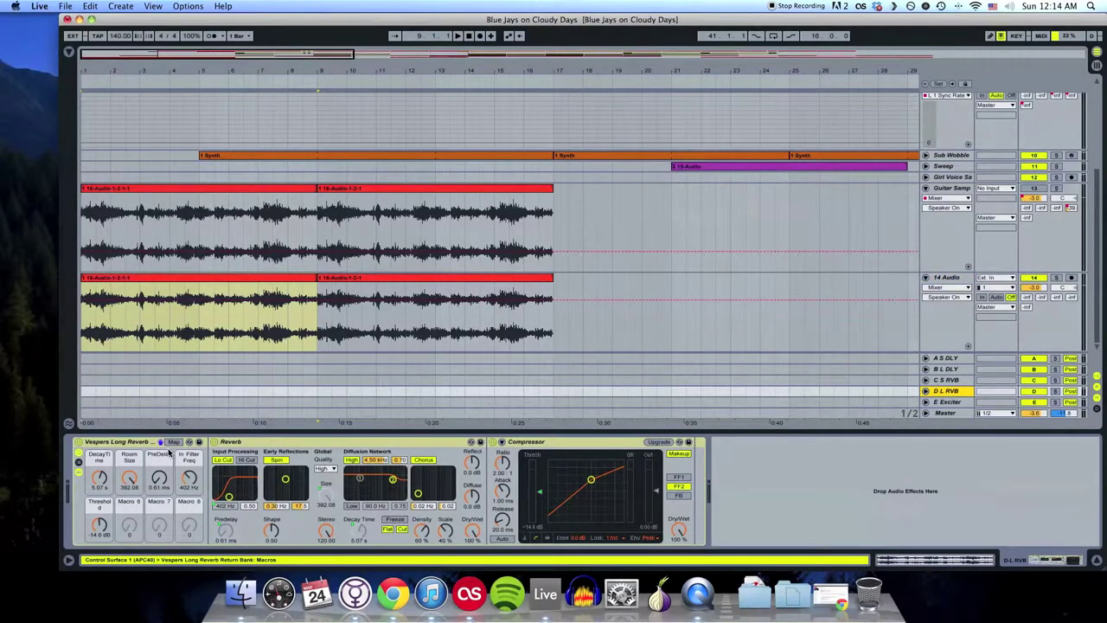
click(947, 278)
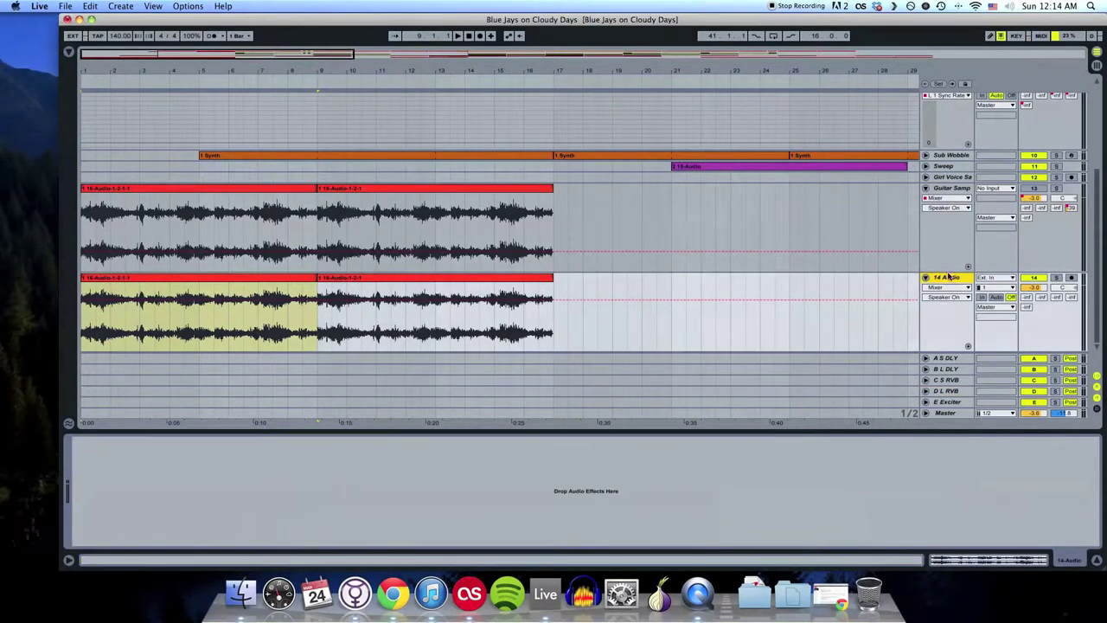
click(949, 288)
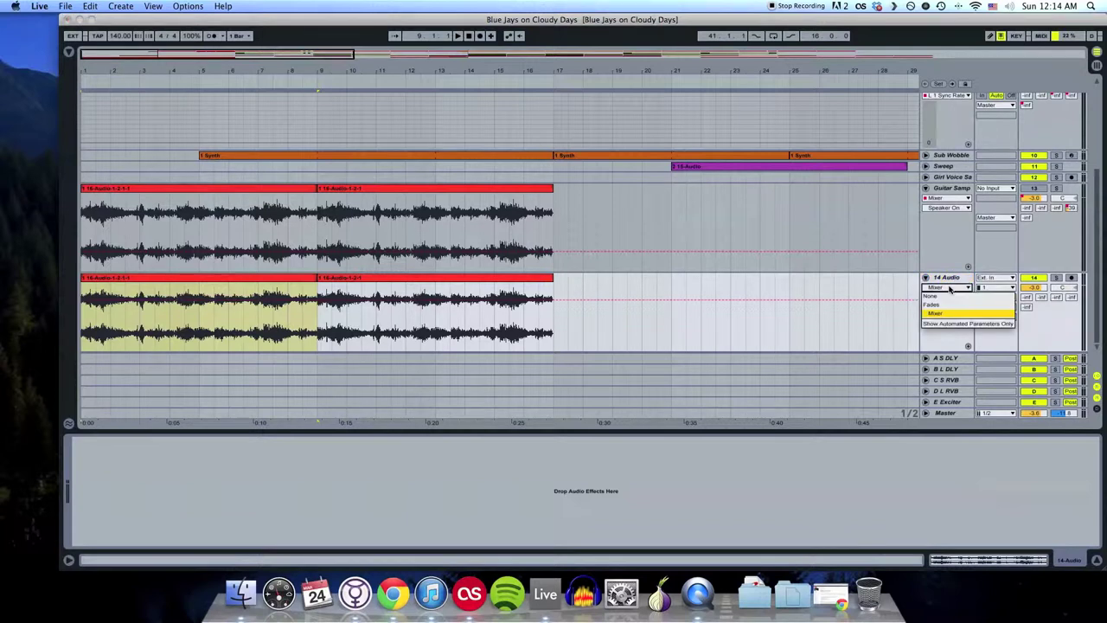
Step: Close the automation chooser, select 14 Audio and play the arrangement from the beginning
click(949, 289)
click(946, 277)
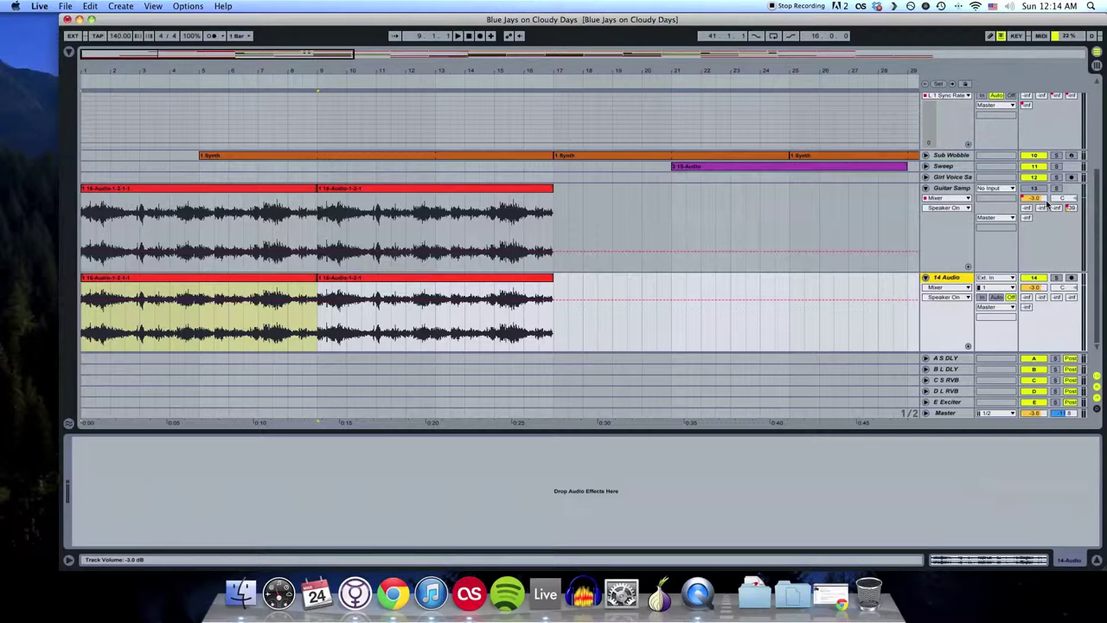
key(space)
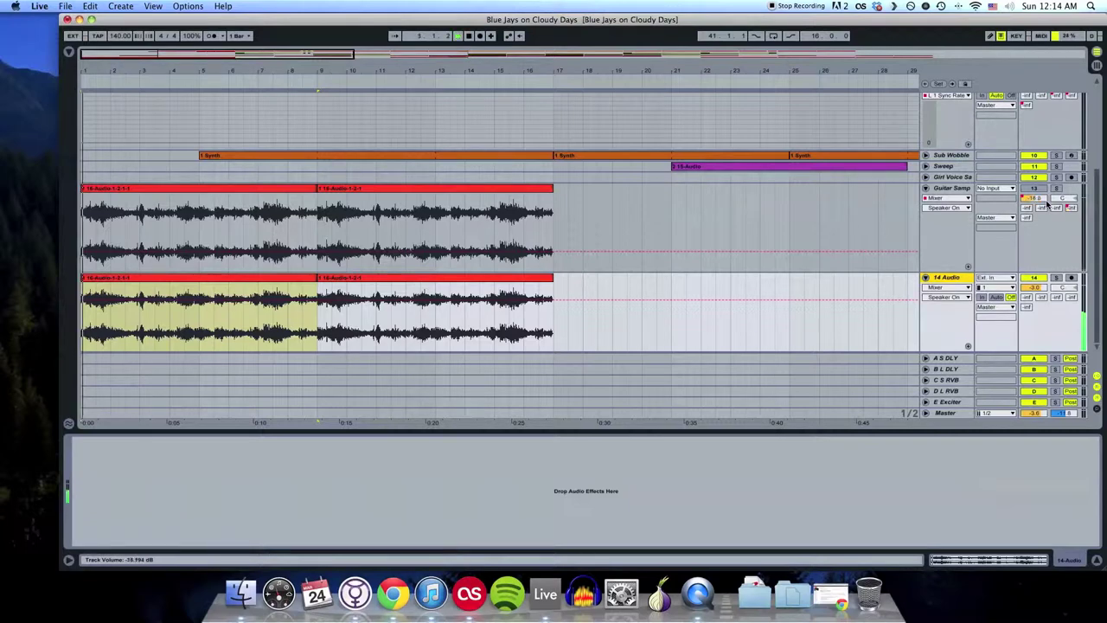
Step: Audition the 14 Audio track solo, then unsolo it and switch it off
click(1056, 278)
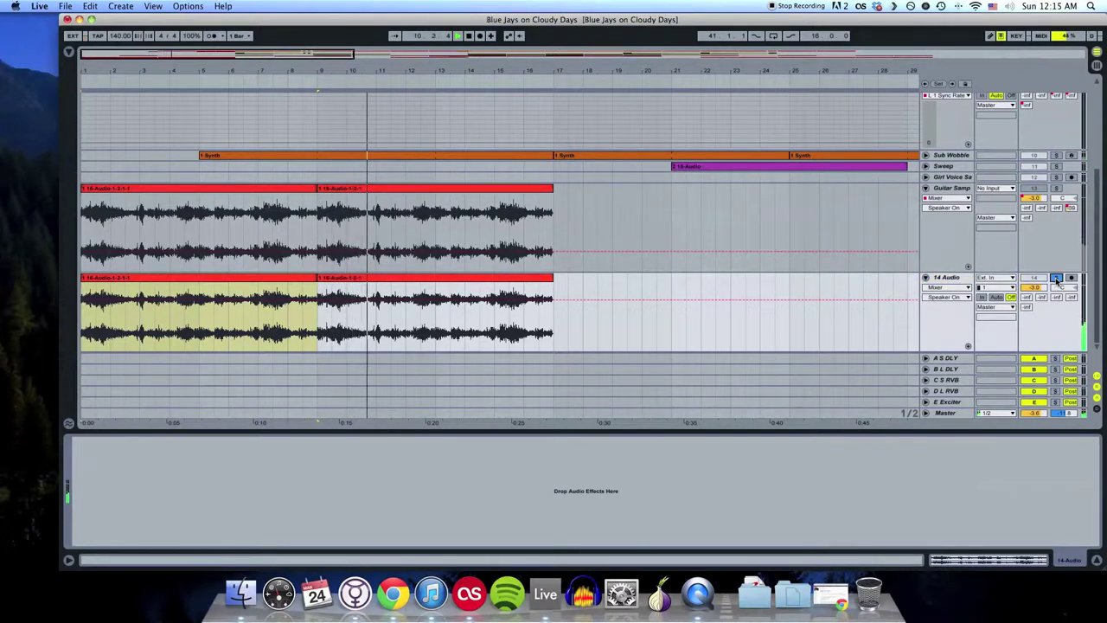
click(1056, 277)
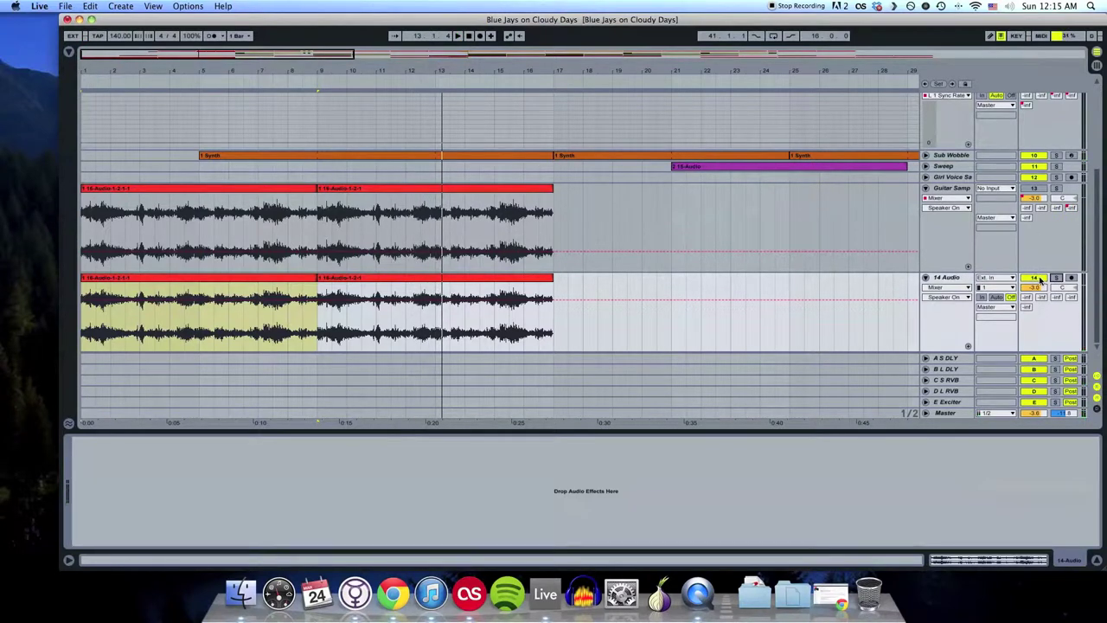
click(1040, 278)
Step: Switch on Guitar Samp, show its D-L RVB send envelope and zoom to bars 2–18
click(1038, 188)
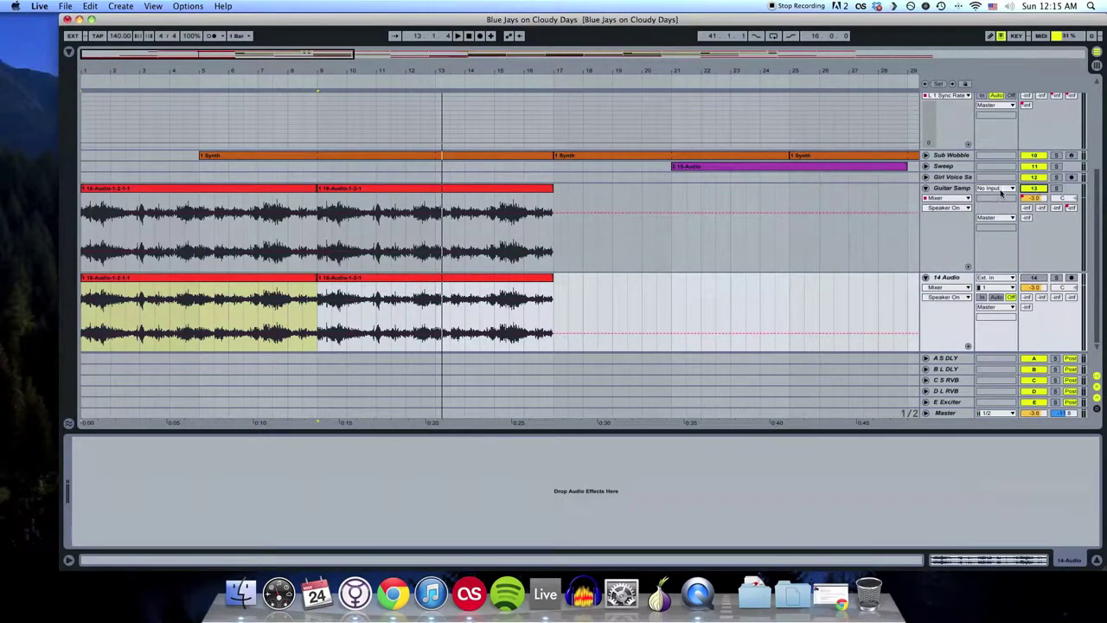
click(949, 208)
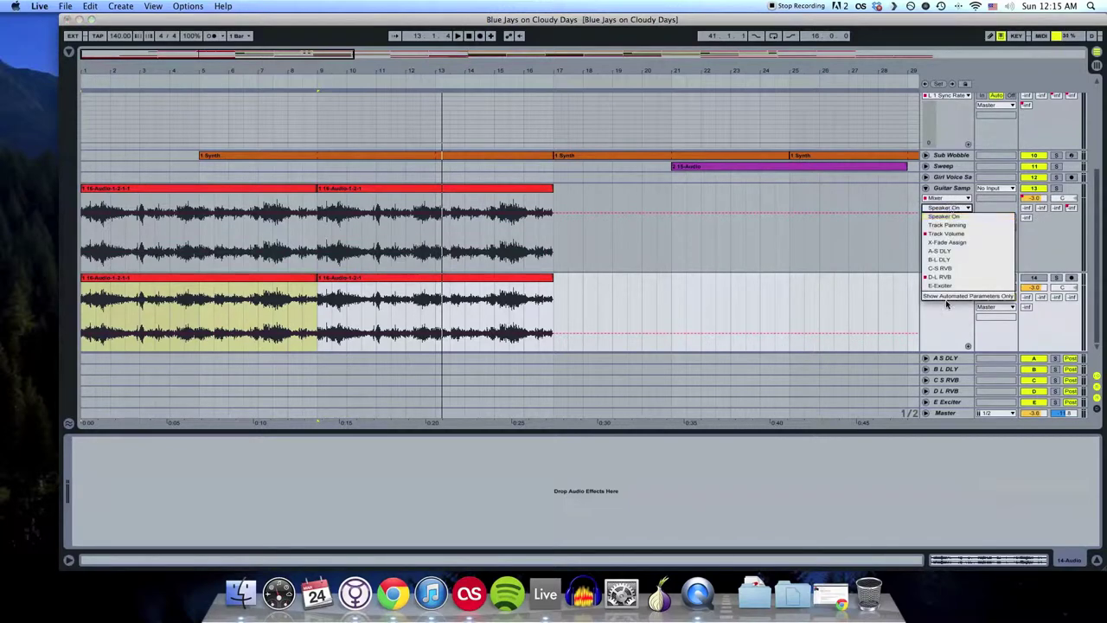
click(946, 278)
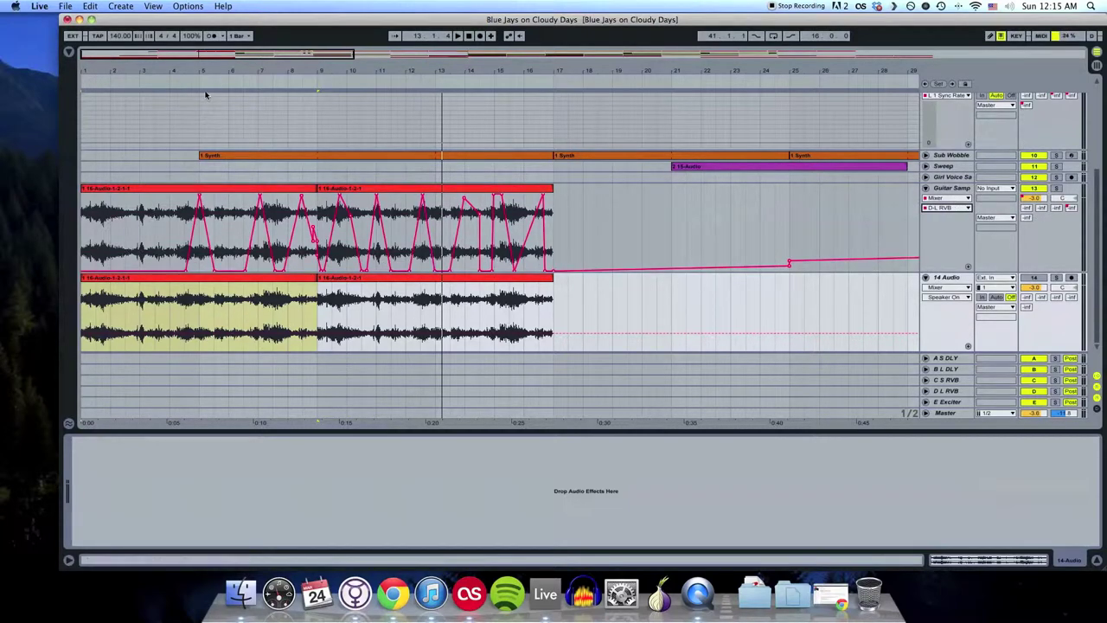
drag(205, 77, 274, 77)
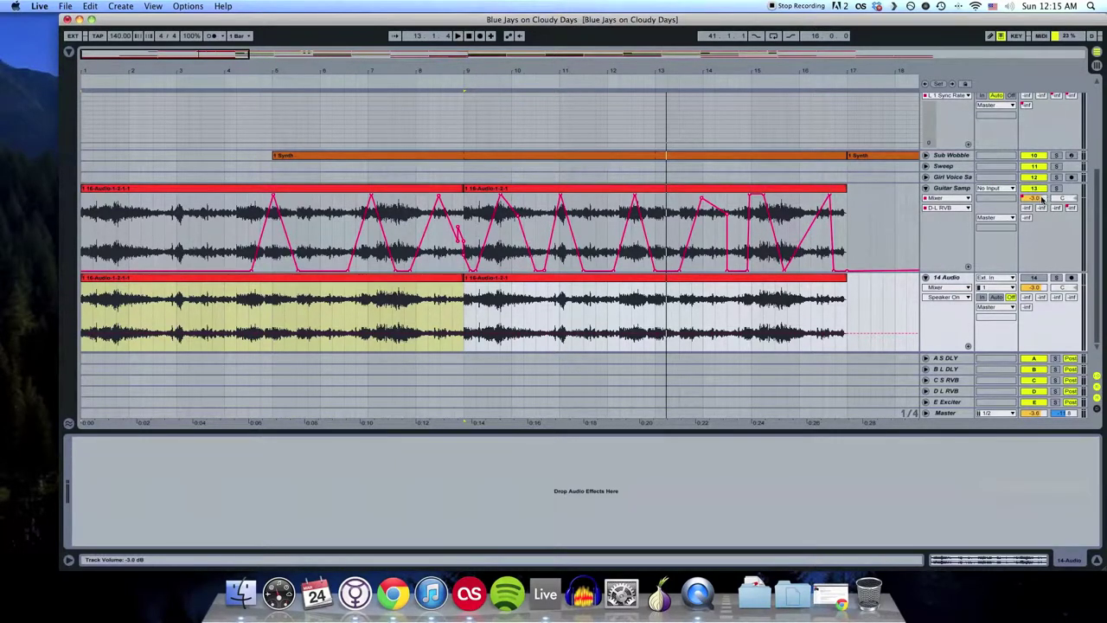
Step: Play from the song start with Guitar Samp soloed, then stop playback
key(space)
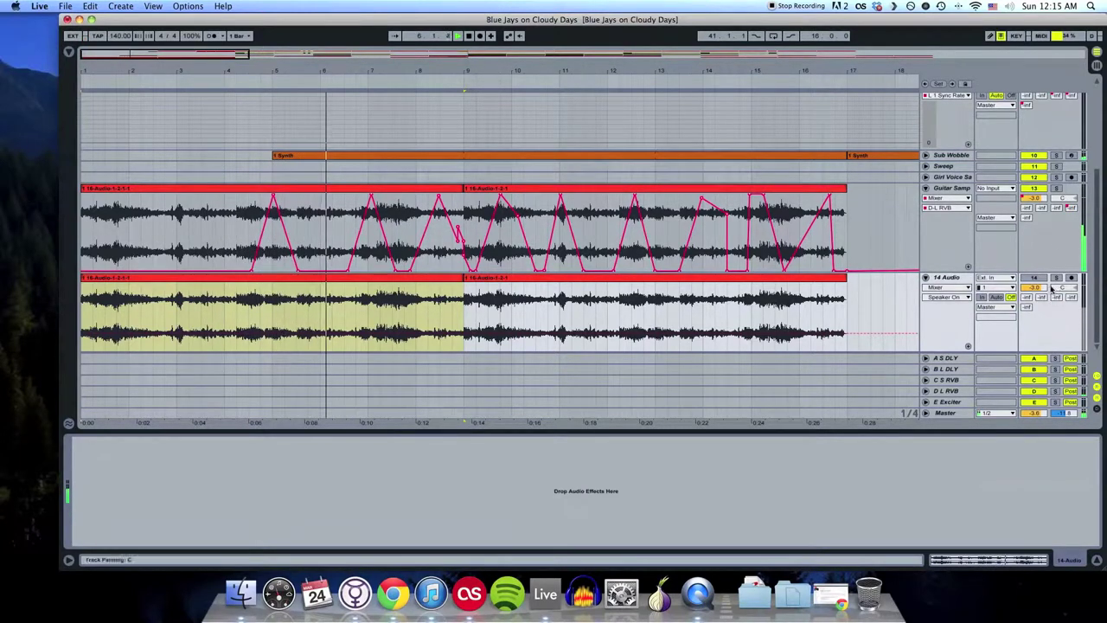
click(1057, 189)
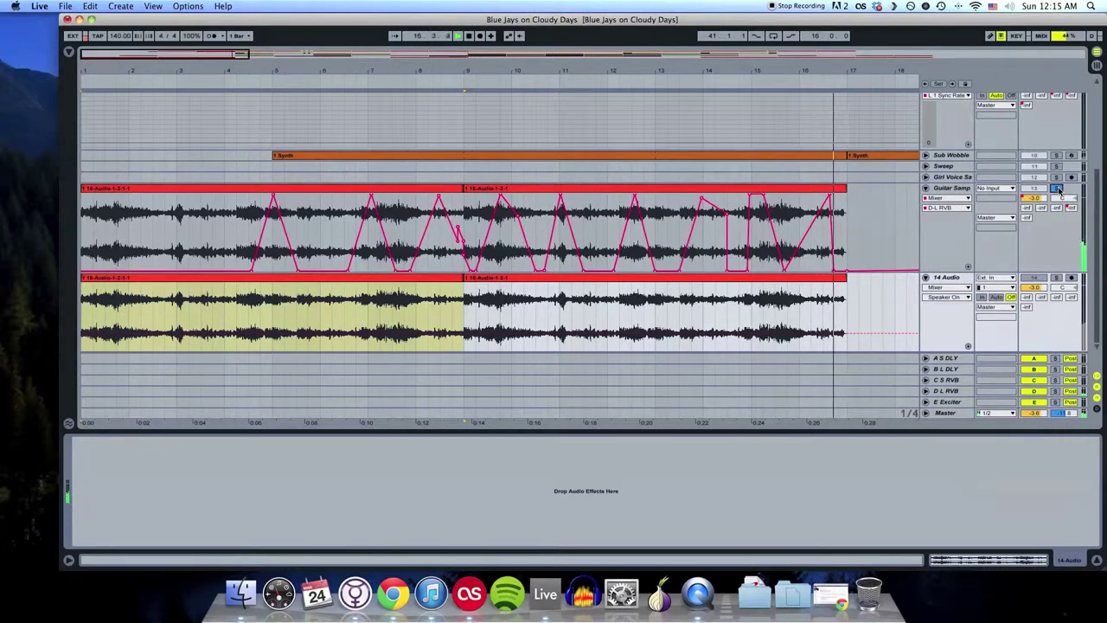
key(space)
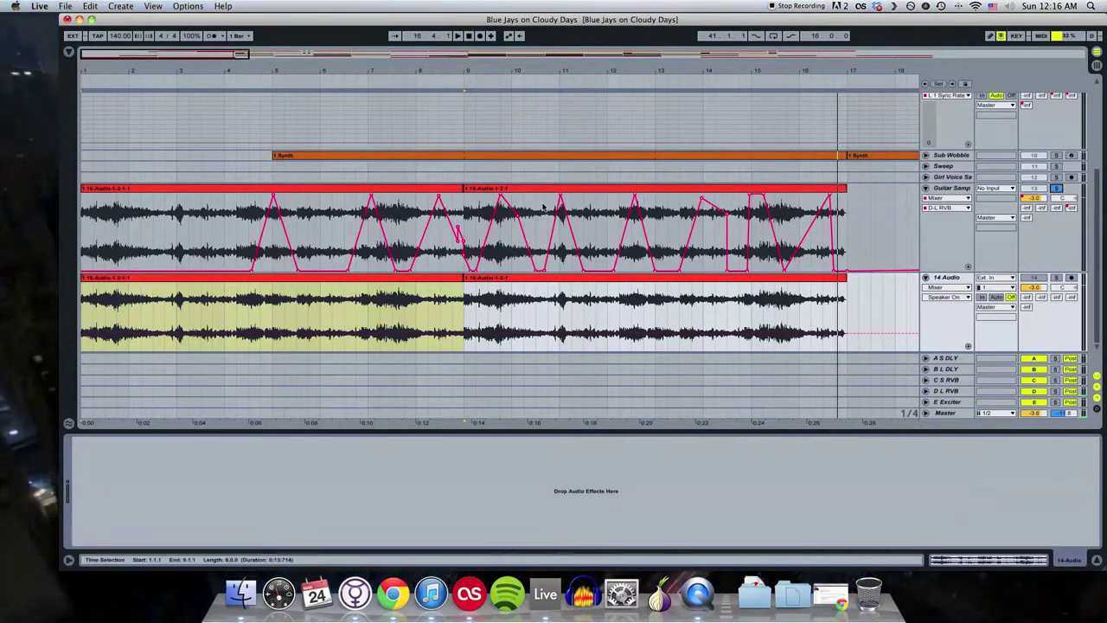
Step: Switch Guitar Samp's envelope to Track Volume, replay, unsolo it and zoom out to the whole arrangement
click(941, 207)
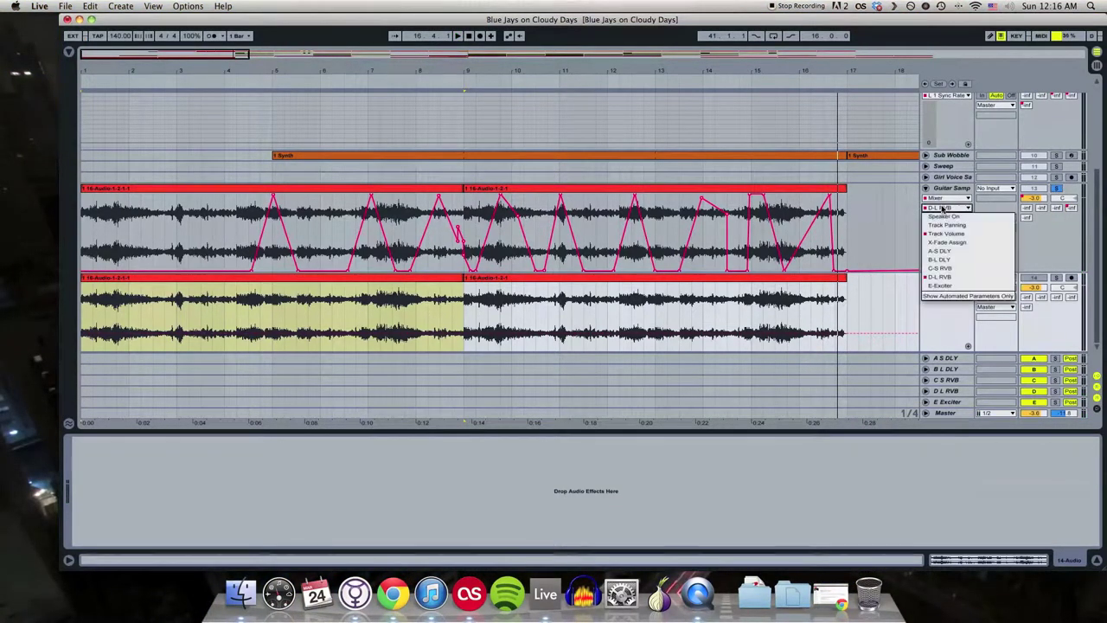
click(944, 222)
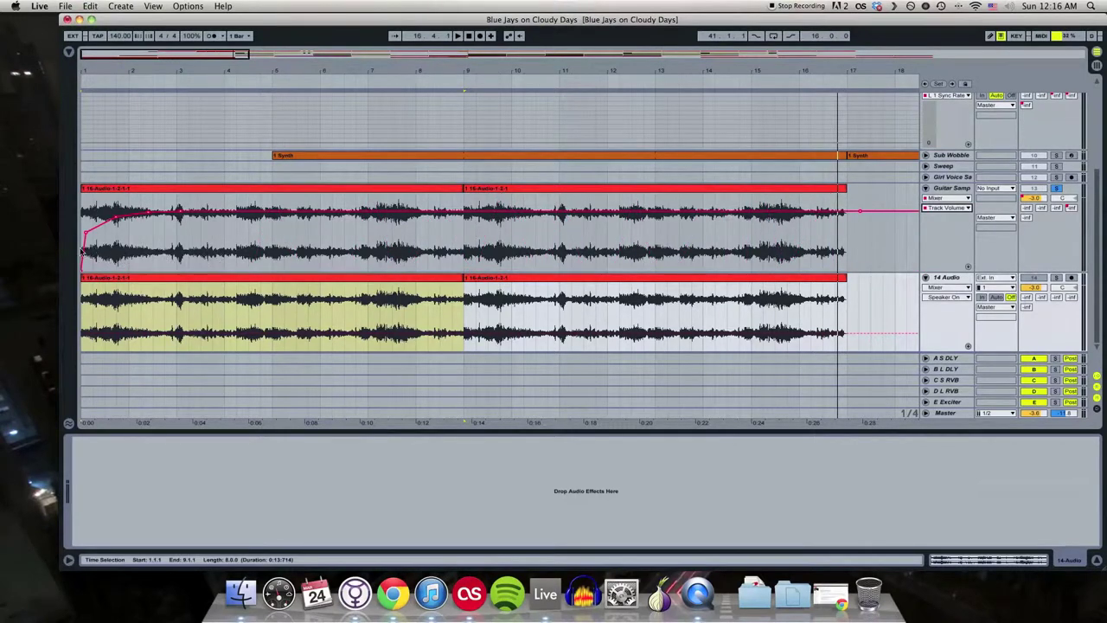
key(space)
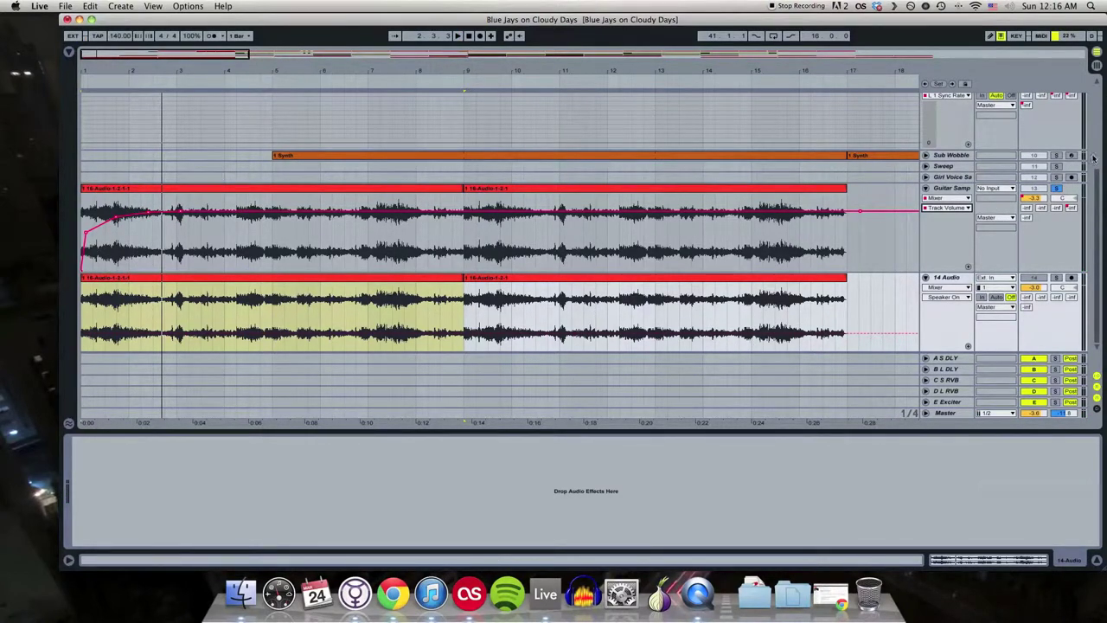
click(1056, 188)
key(minus)
key(minus)
key(minus)
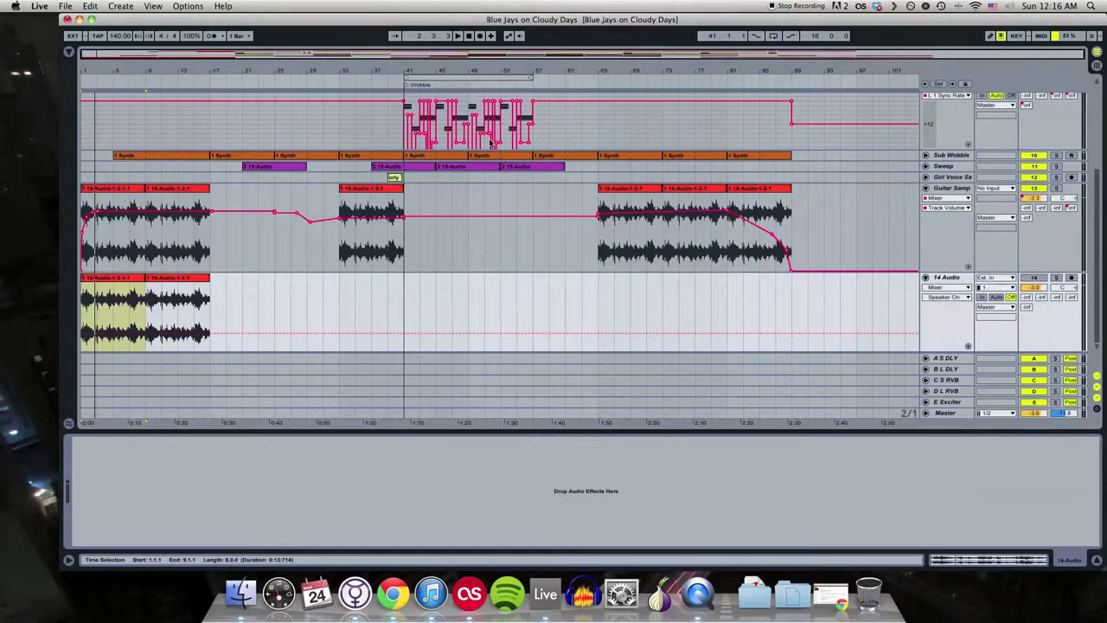
Step: Scroll up to the Reese Synth tracks, zoom in around bar 41 and select the first Reese Synth
scroll(630, 230, up, 5)
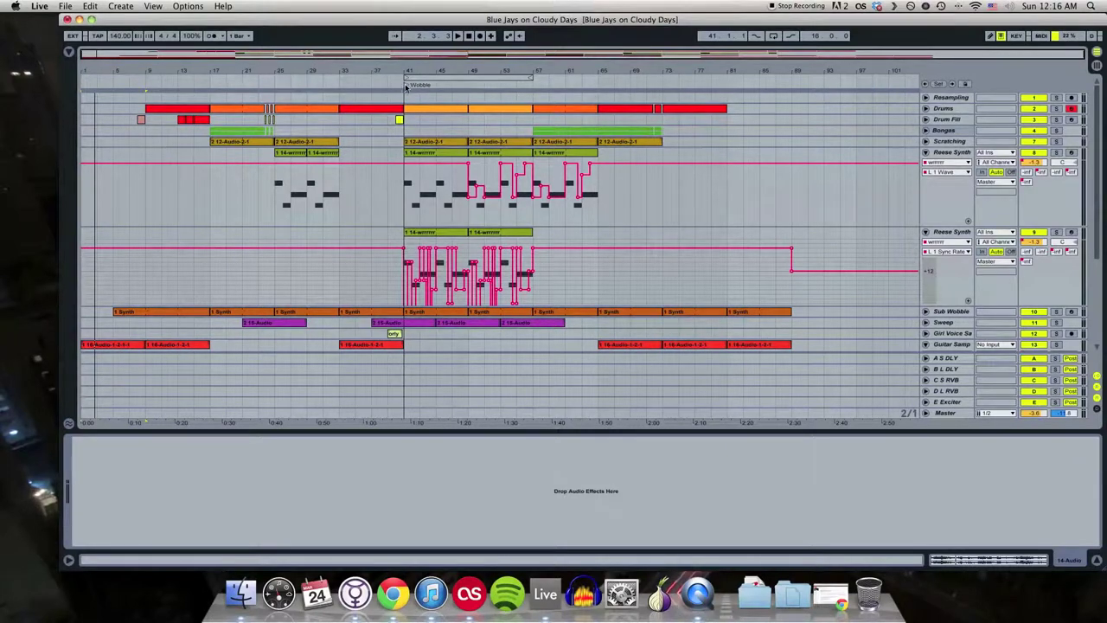
drag(399, 73, 365, 73)
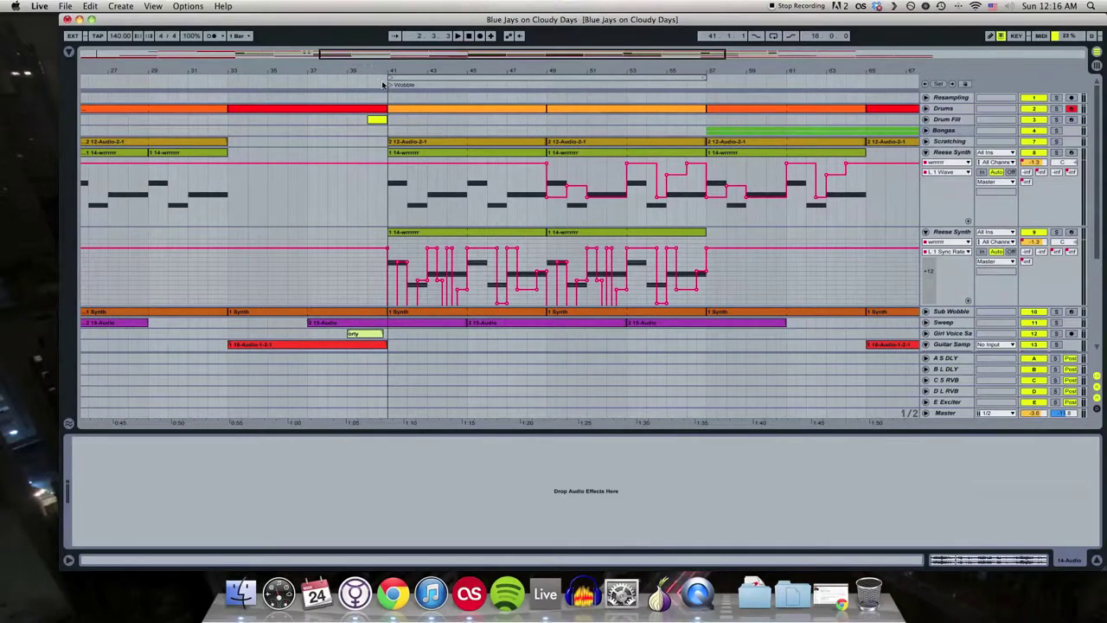
click(956, 154)
Step: Drag the second Reese Synth's L 5 Sync Rate envelope upward, then play from bar 41
click(951, 232)
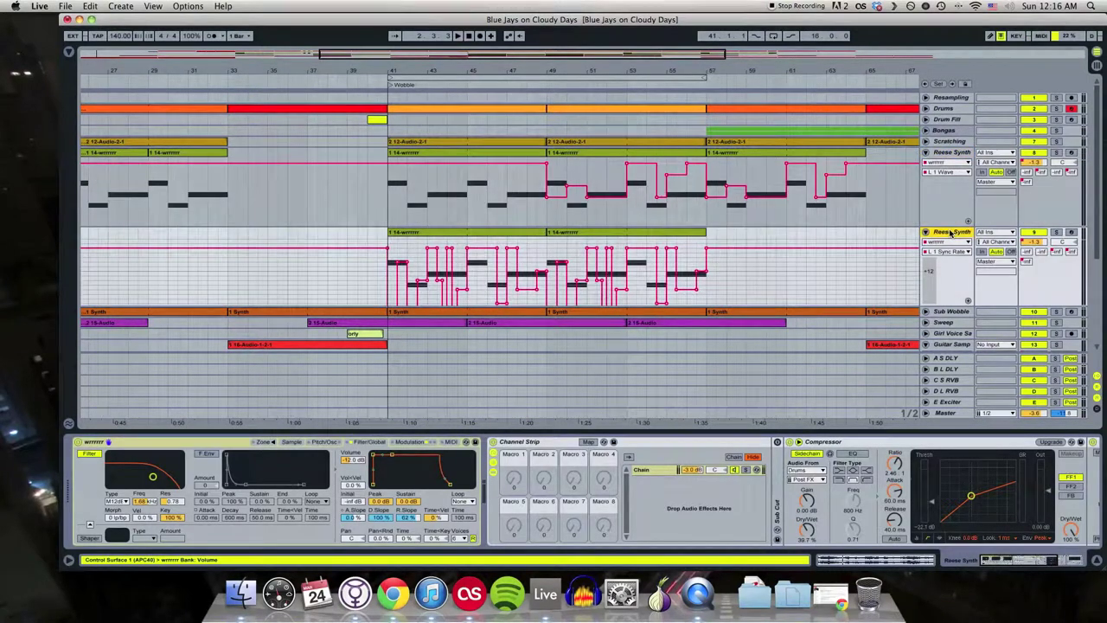
click(945, 158)
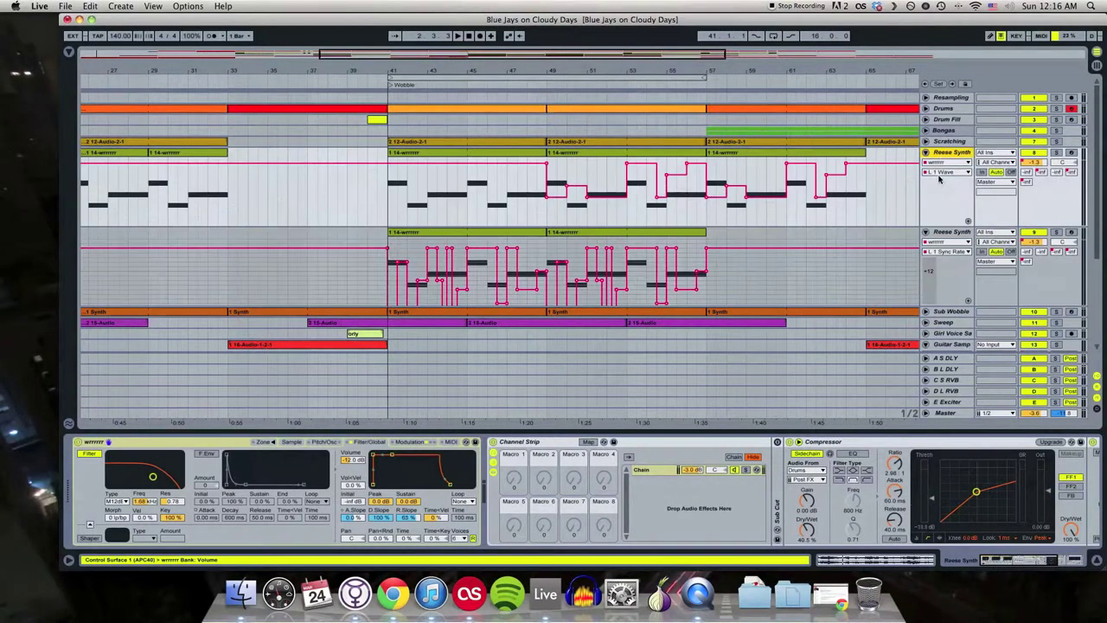
click(941, 233)
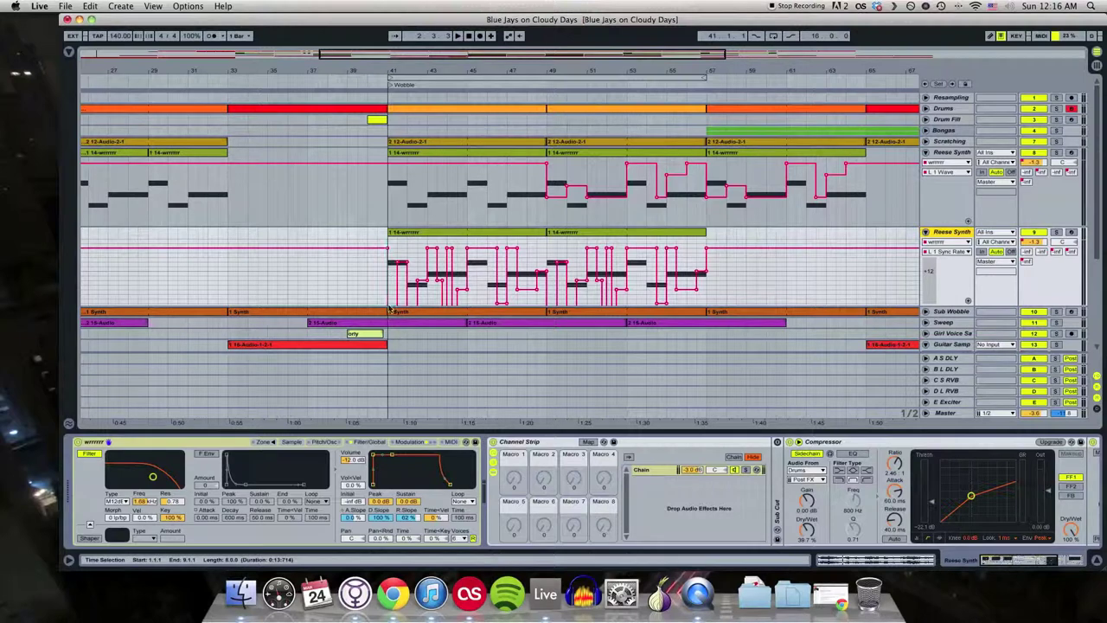
drag(403, 287, 405, 275)
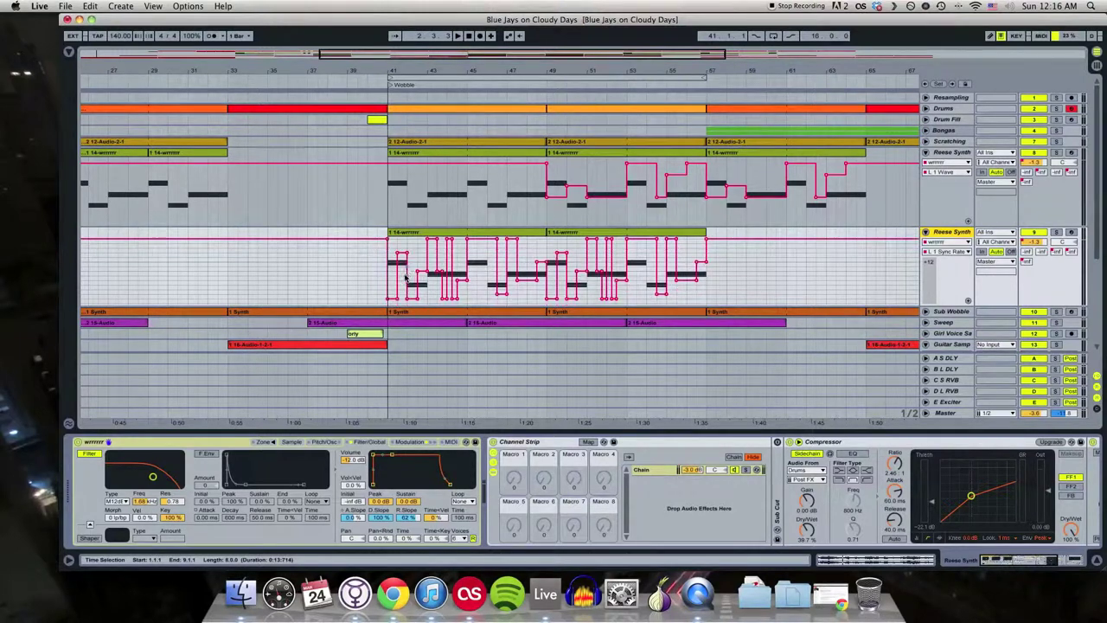
click(378, 80)
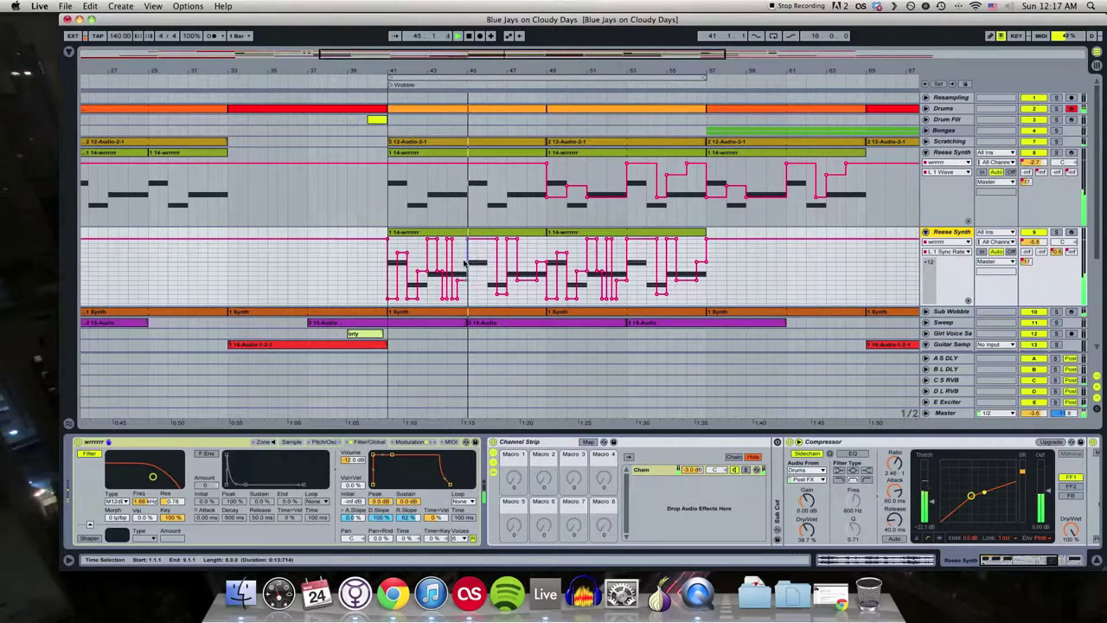
Step: Stop, replay the Reese Synth section from later bars, then zoom out to the whole arrangement
key(space)
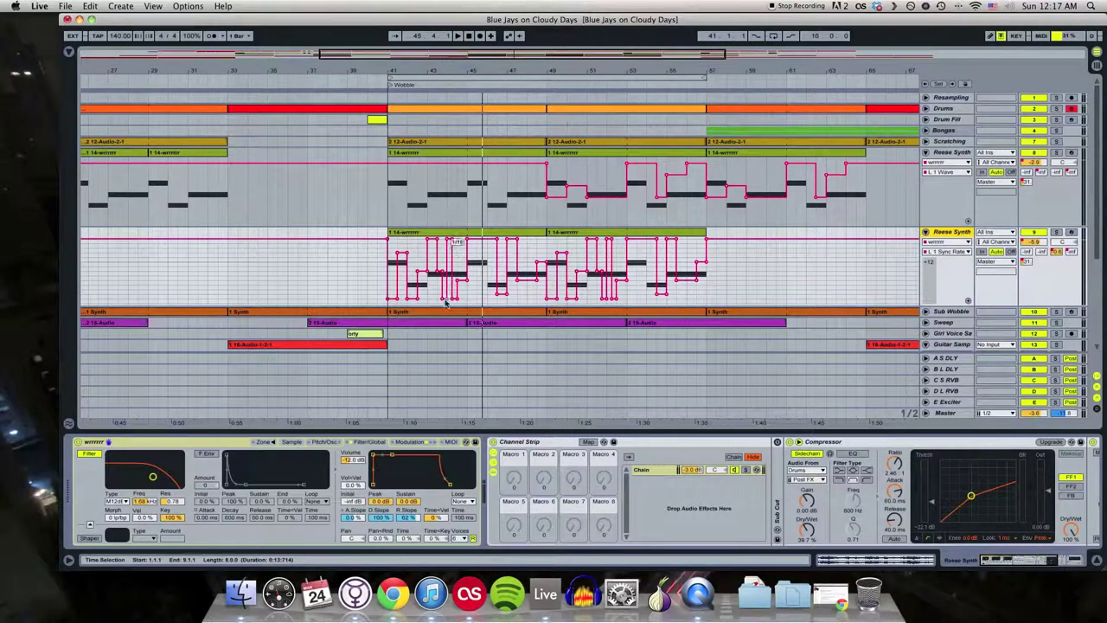
click(451, 80)
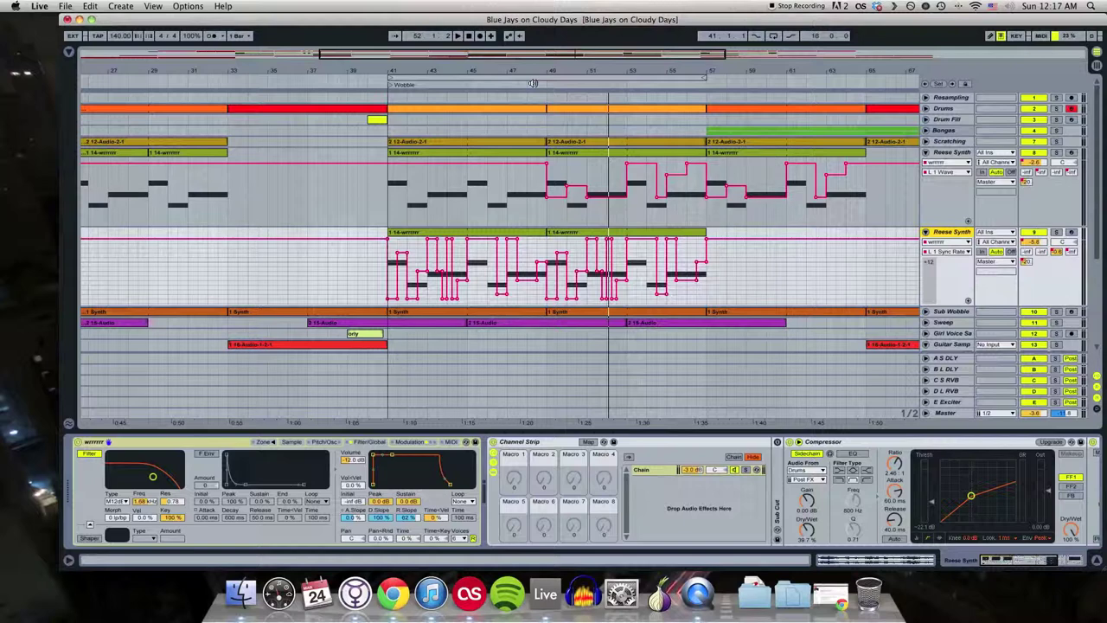
click(533, 83)
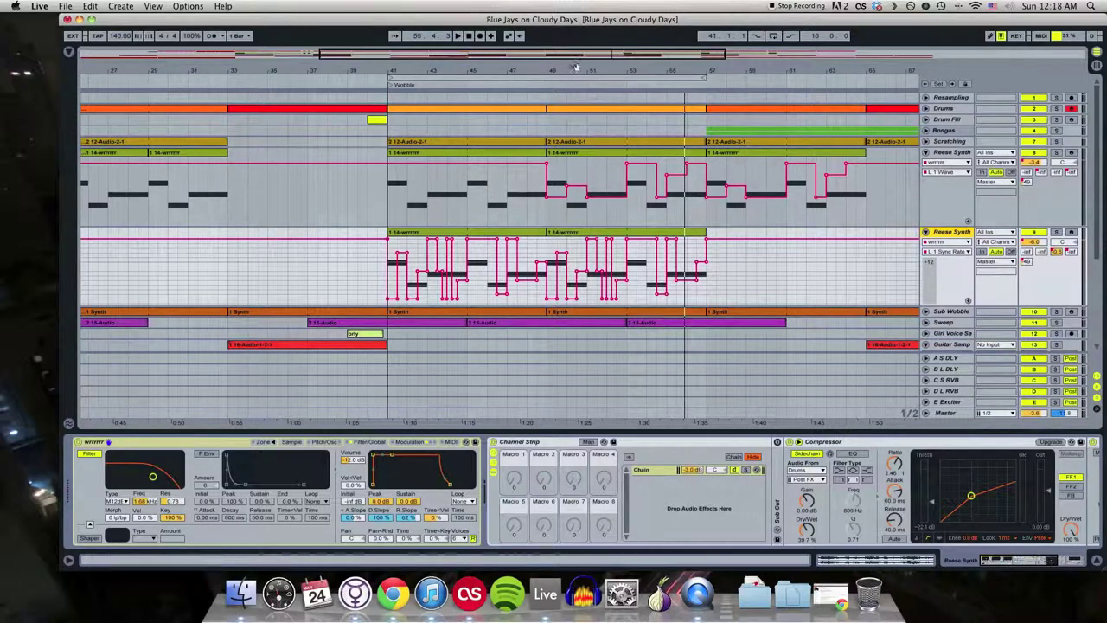
drag(575, 66, 469, 34)
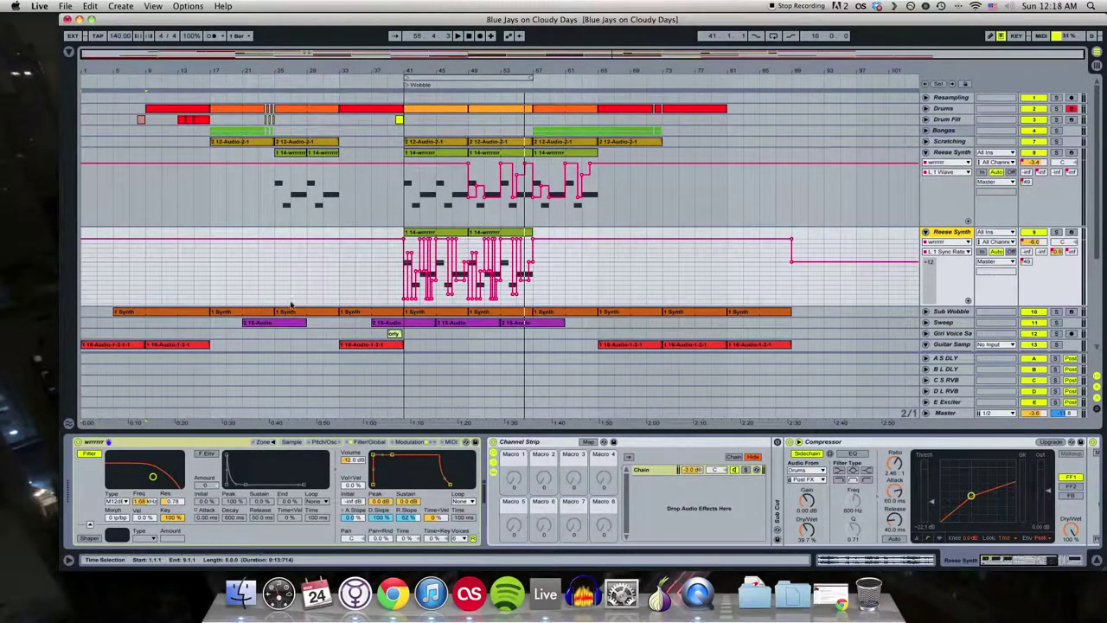